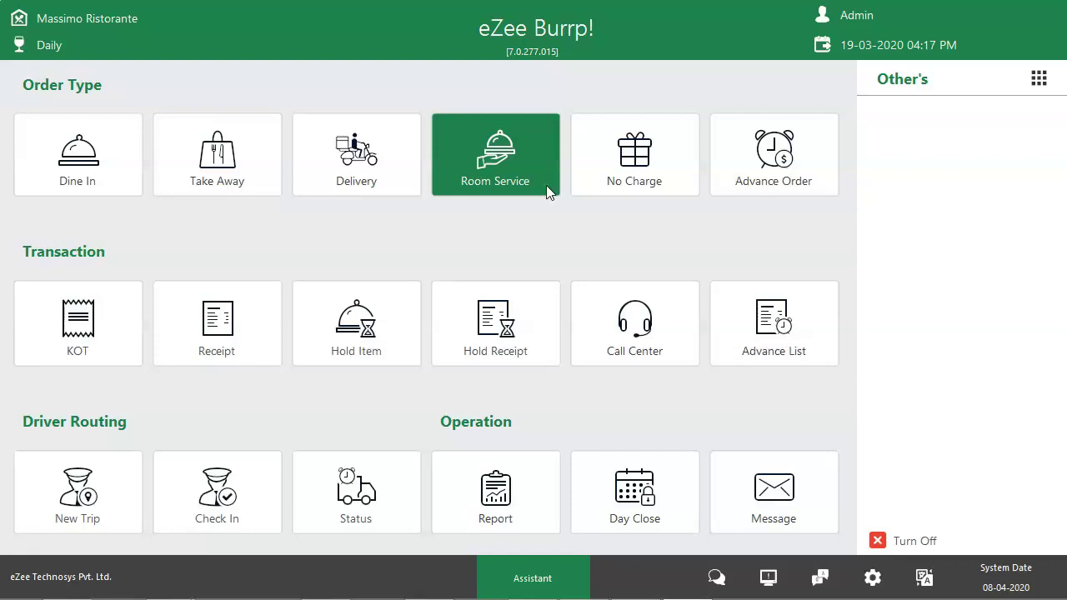
- Open Room Service and select the in-house guest folio for room 801
{"action": "left_click", "coordinate": [592, 258]}
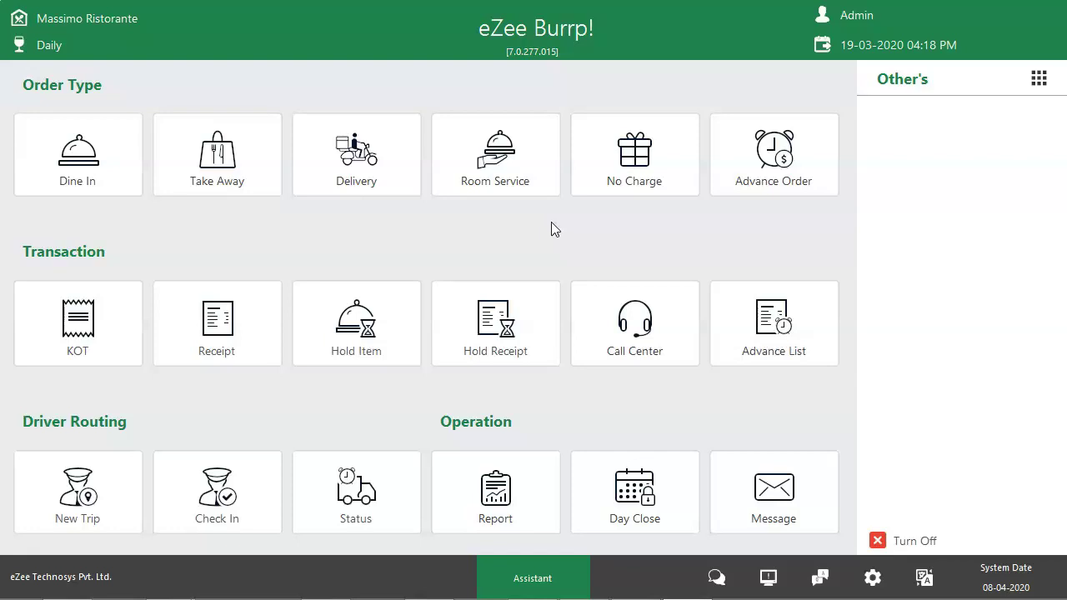
{"action": "left_click", "coordinate": [539, 166]}
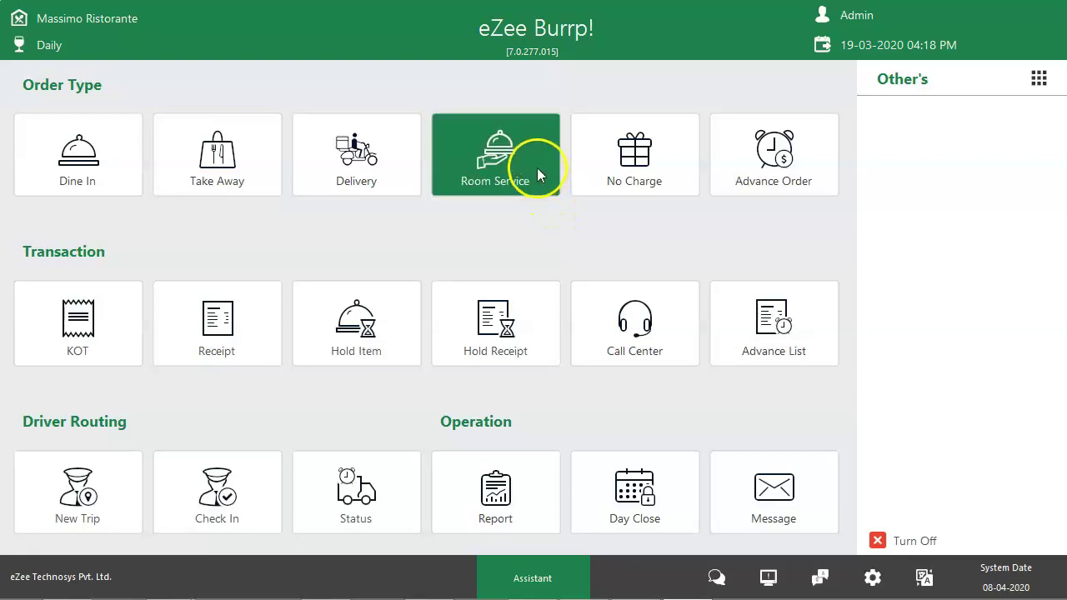
{"action": "left_click", "coordinate": [508, 162]}
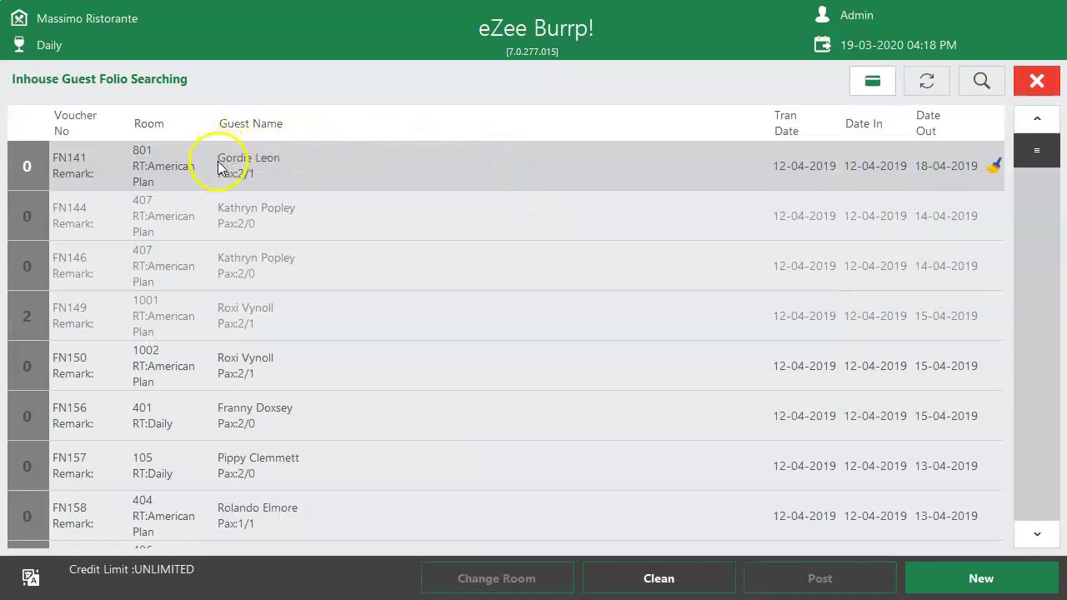
{"action": "left_click", "coordinate": [267, 167]}
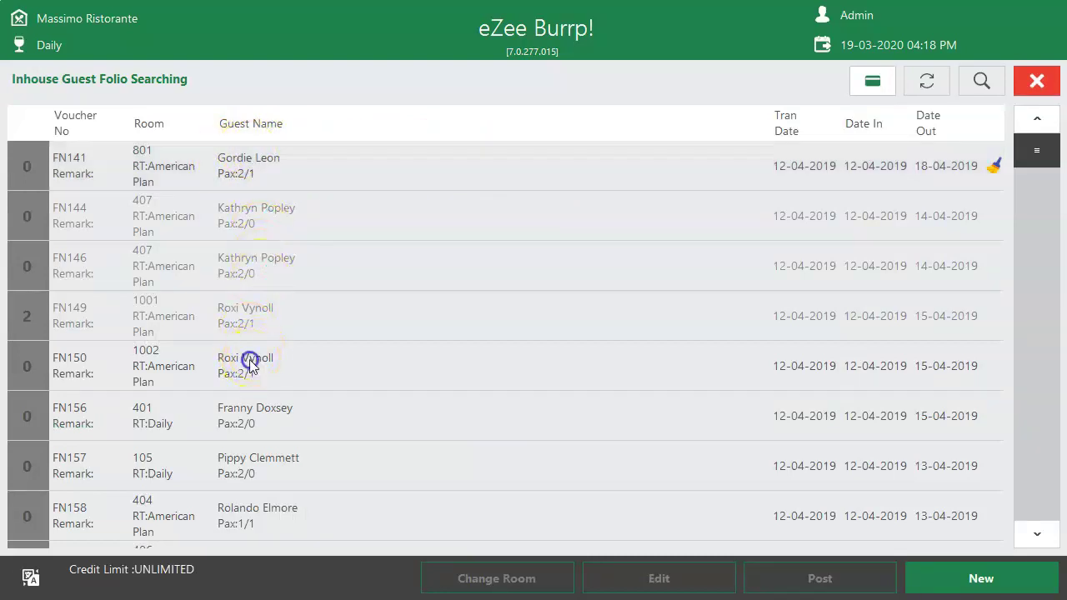
{"action": "left_click", "coordinate": [259, 175]}
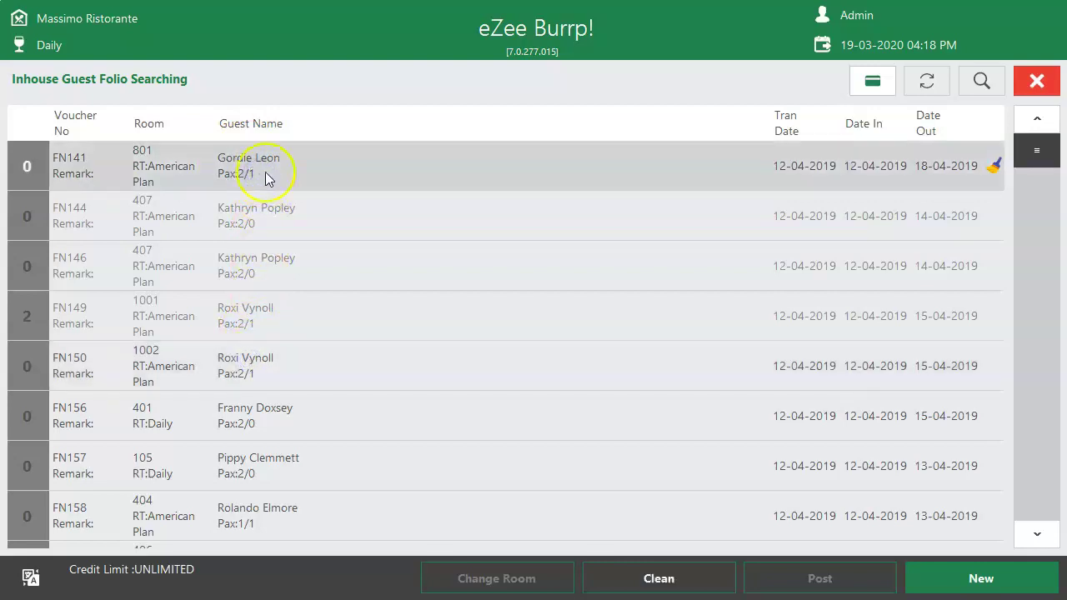
- Search the in-house guest folios for room number 801 and close the search form
{"action": "left_click", "coordinate": [981, 81]}
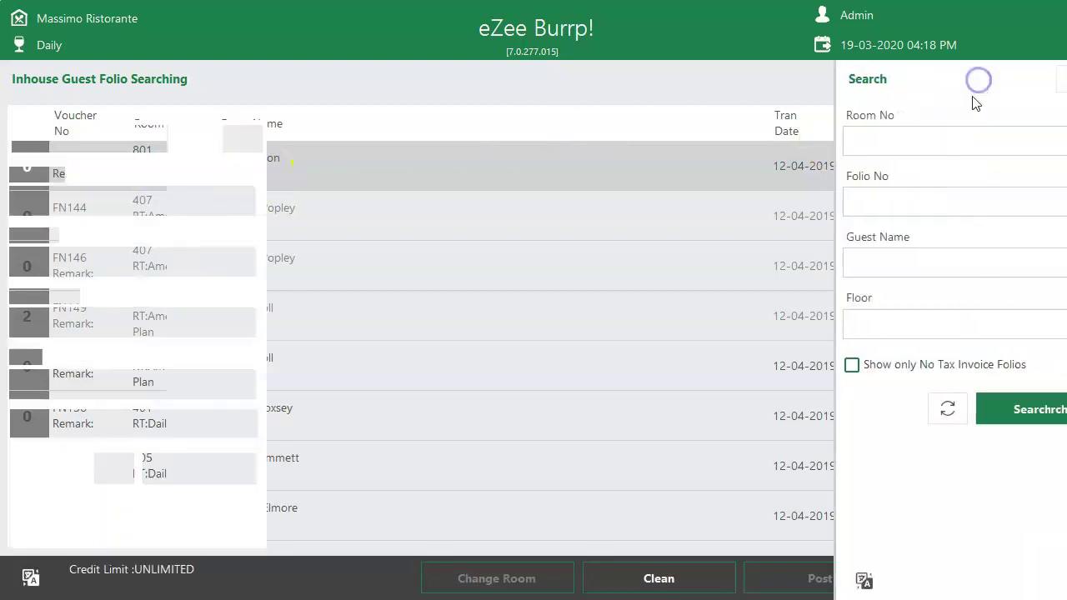
{"action": "left_click", "coordinate": [917, 139]}
{"action": "type", "text": "801"}
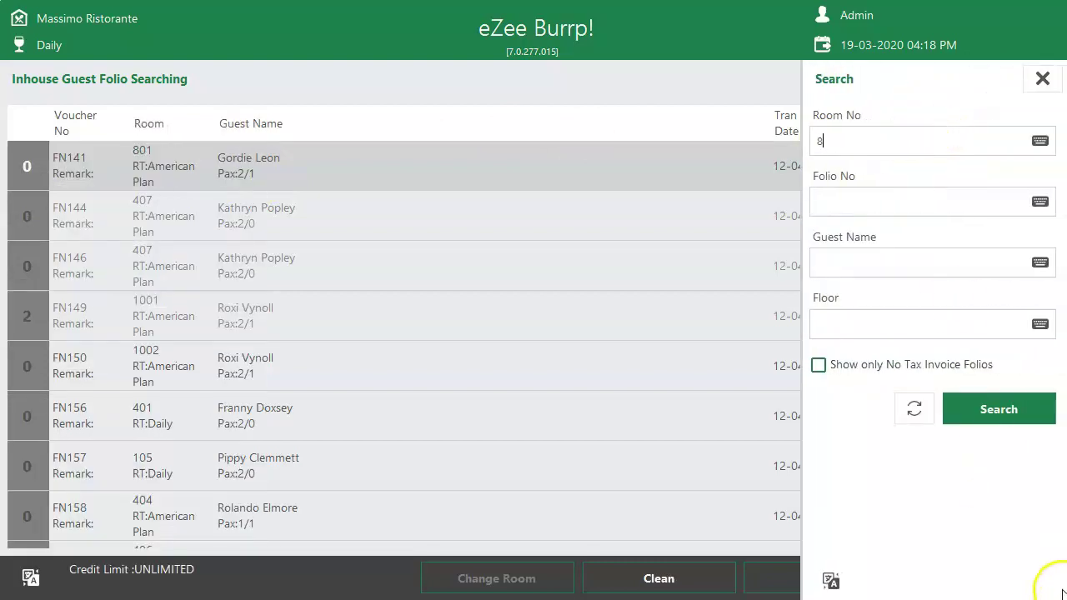
{"action": "left_click", "coordinate": [1027, 409]}
{"action": "left_click", "coordinate": [1045, 77]}
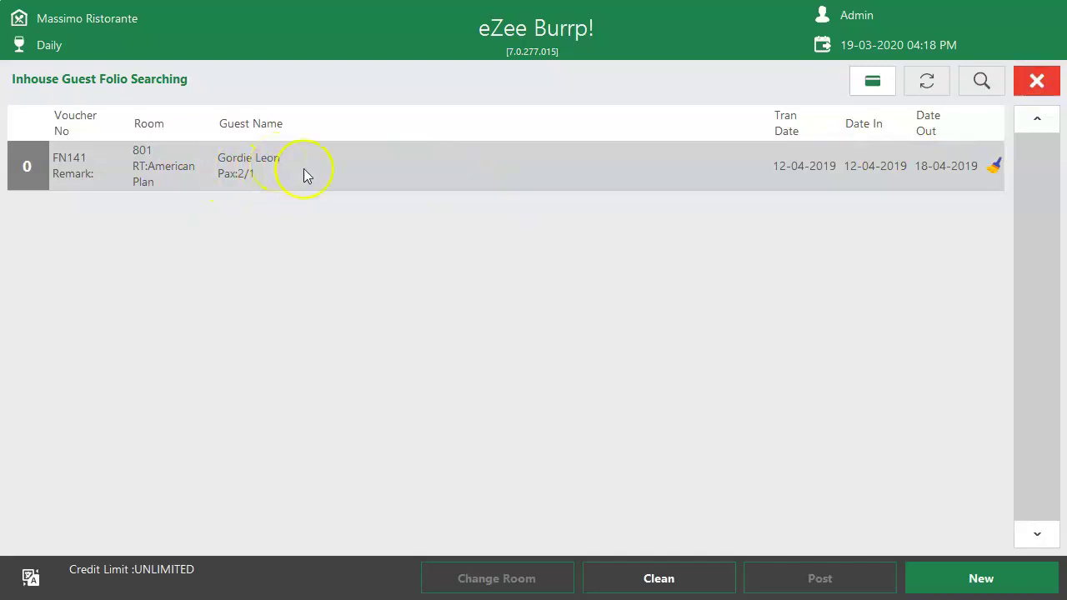
- Start a new room service receipt for room 801 with one Fruit Salad and one Cakes Of The Day
{"action": "left_click", "coordinate": [956, 576]}
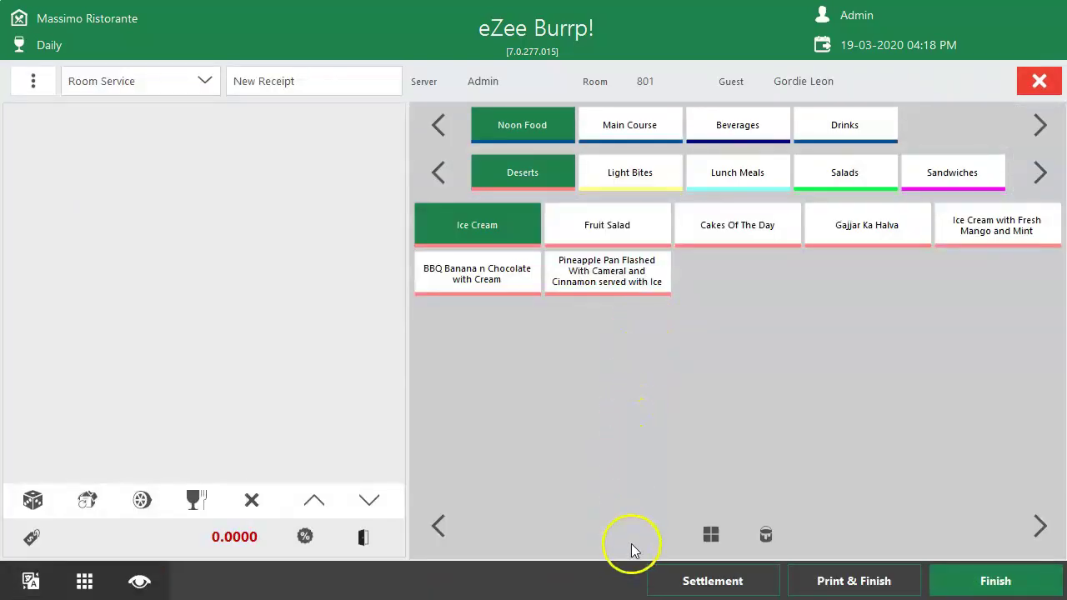
{"action": "left_click", "coordinate": [602, 238]}
{"action": "left_click", "coordinate": [581, 459]}
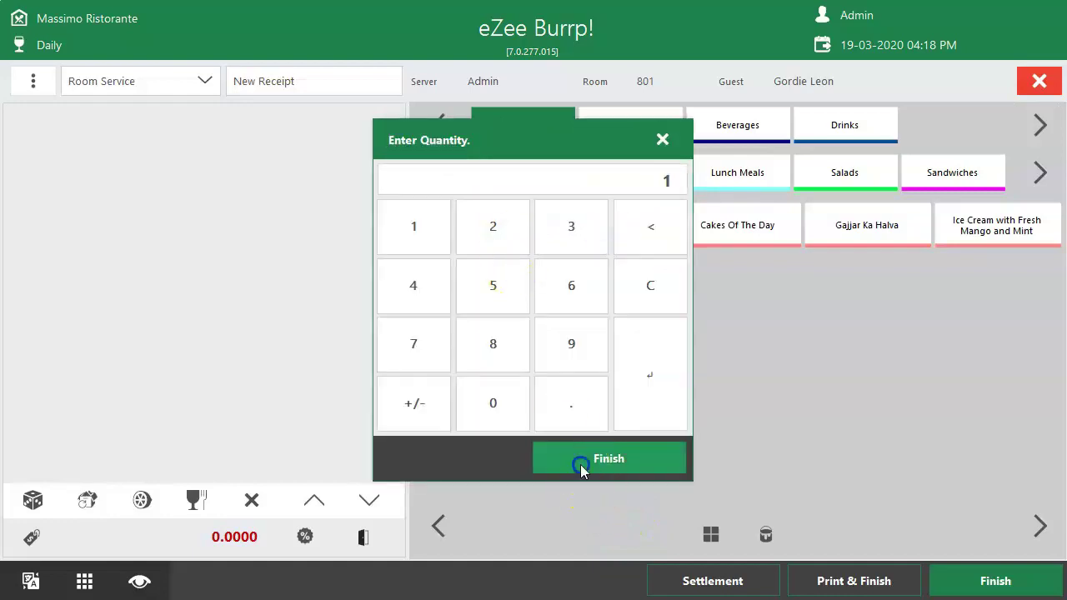
{"action": "left_click", "coordinate": [703, 233]}
{"action": "left_click", "coordinate": [412, 226]}
{"action": "left_click", "coordinate": [591, 463]}
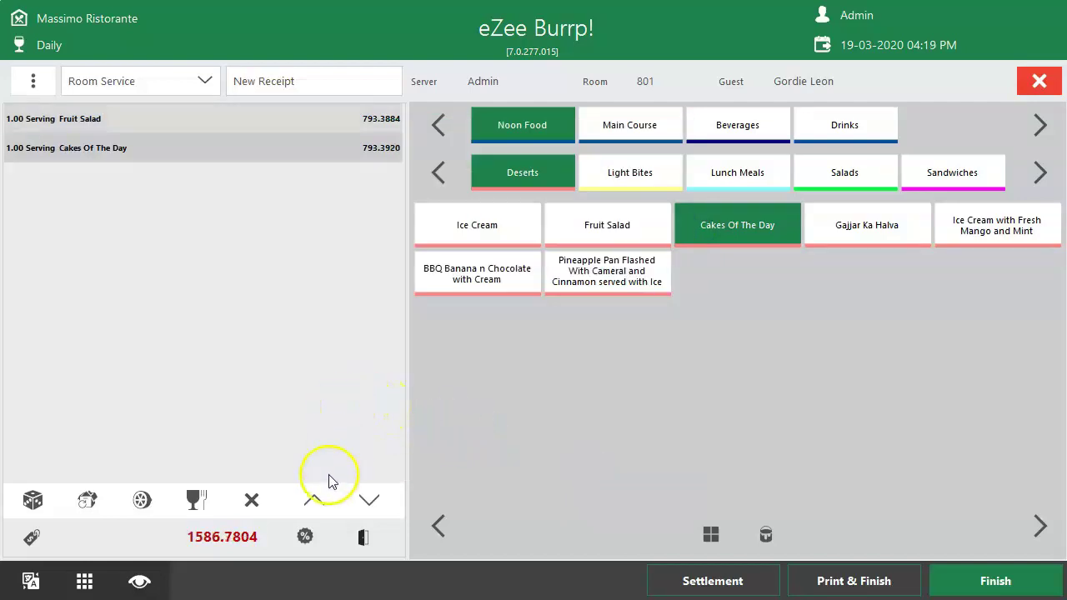
- Review the receipt and item discount options without applying any, and print and finish the room 801 order
{"action": "left_click", "coordinate": [305, 537]}
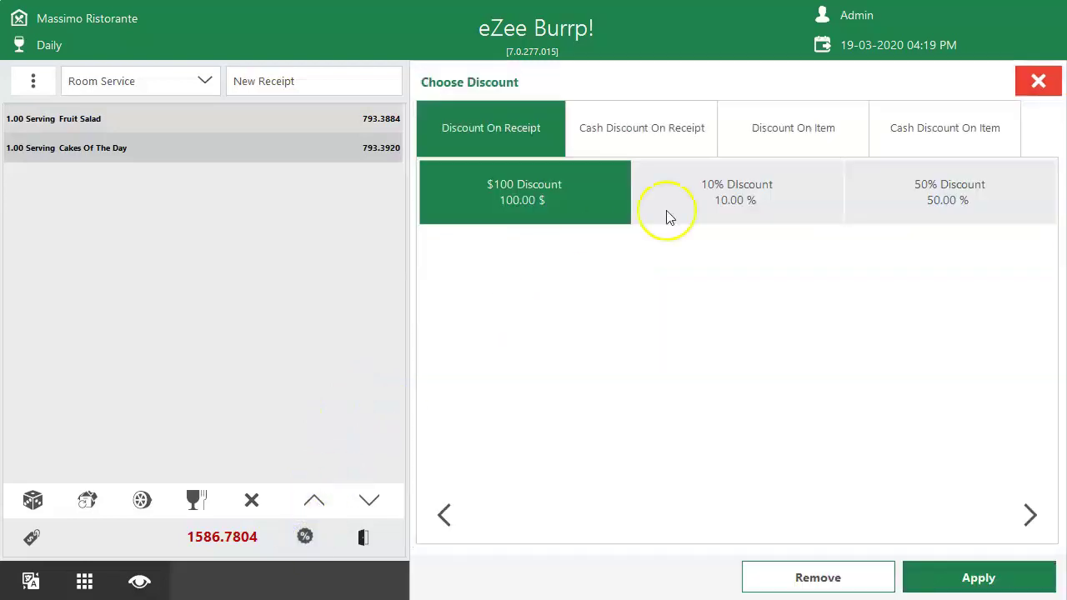
{"action": "left_click", "coordinate": [714, 205]}
{"action": "left_click", "coordinate": [757, 129]}
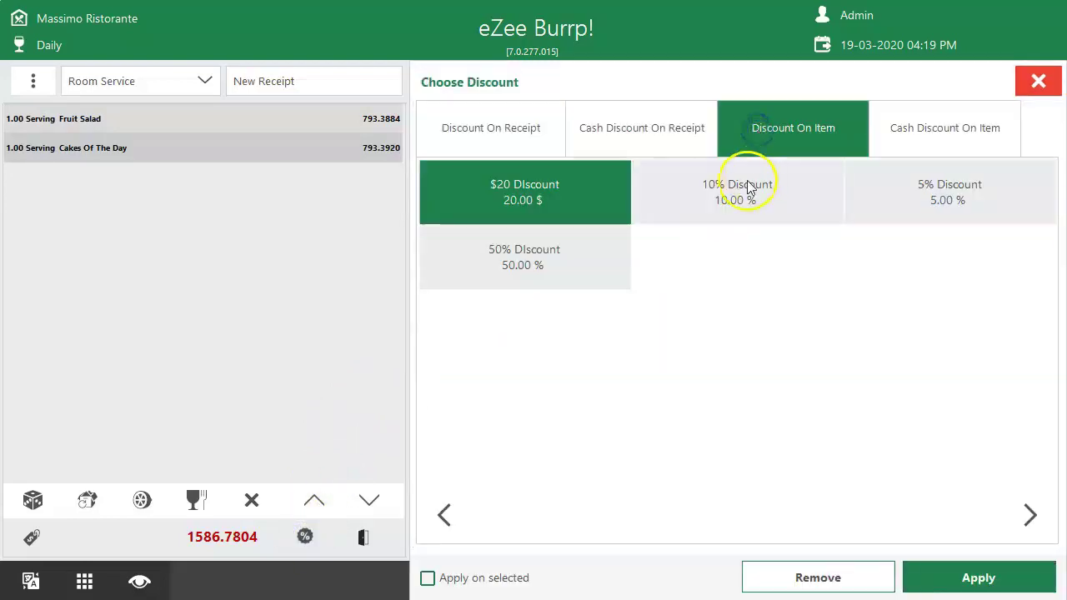
{"action": "left_click", "coordinate": [1044, 86]}
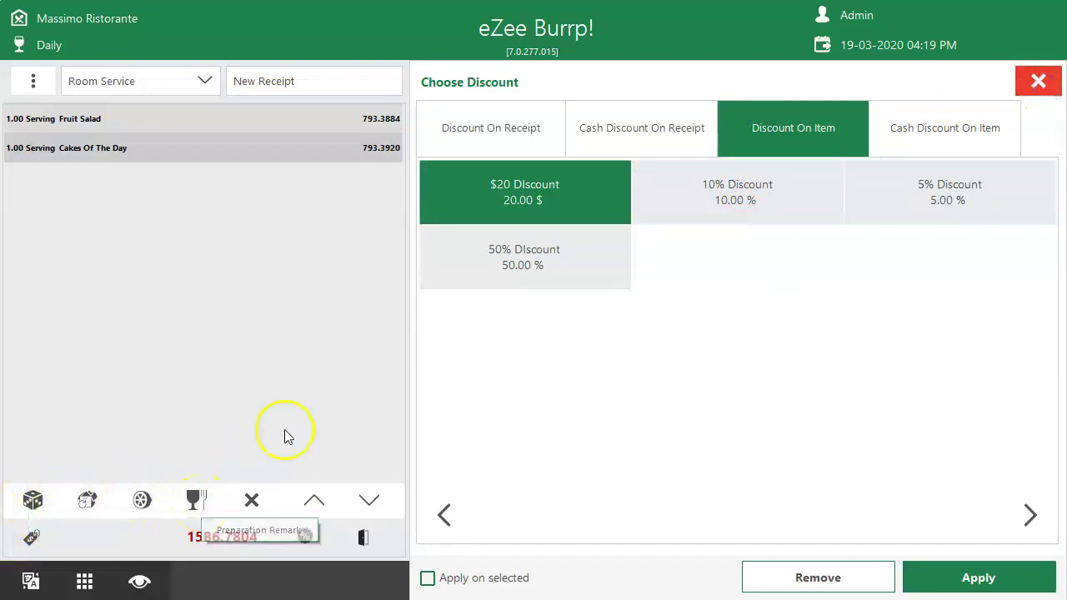
{"action": "left_click", "coordinate": [1039, 81]}
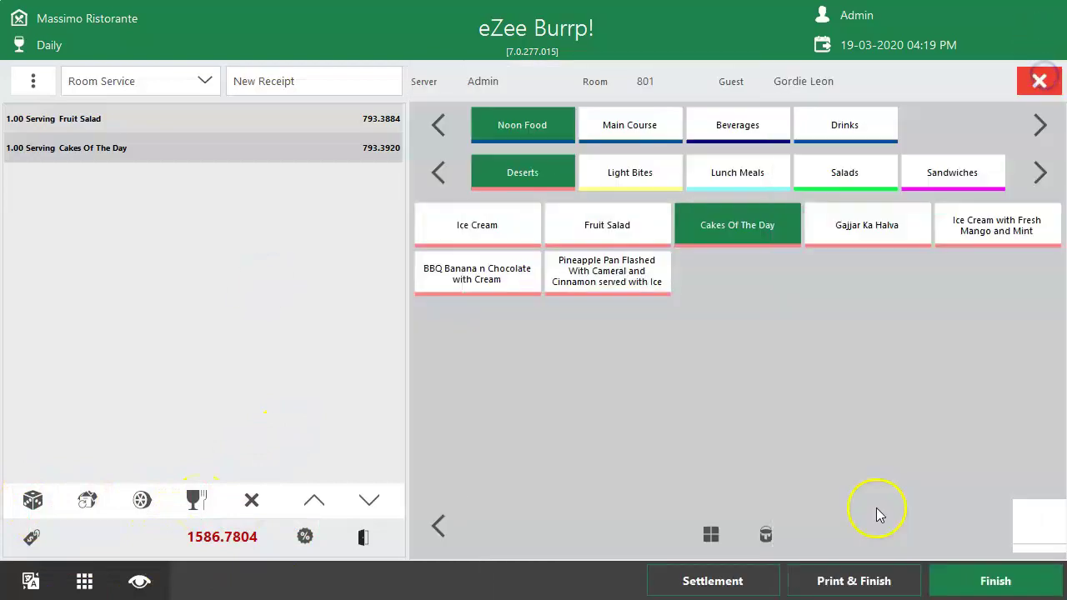
{"action": "left_click", "coordinate": [880, 581]}
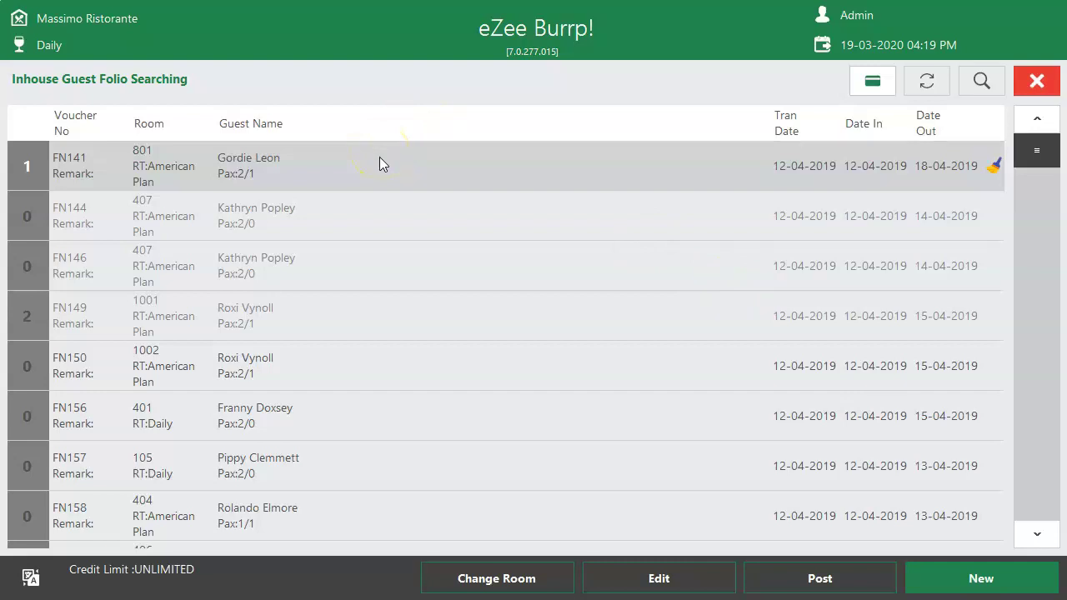
- View the list of rooms the room 801 folio can be changed to, and return to the main screen
{"action": "left_click", "coordinate": [467, 582]}
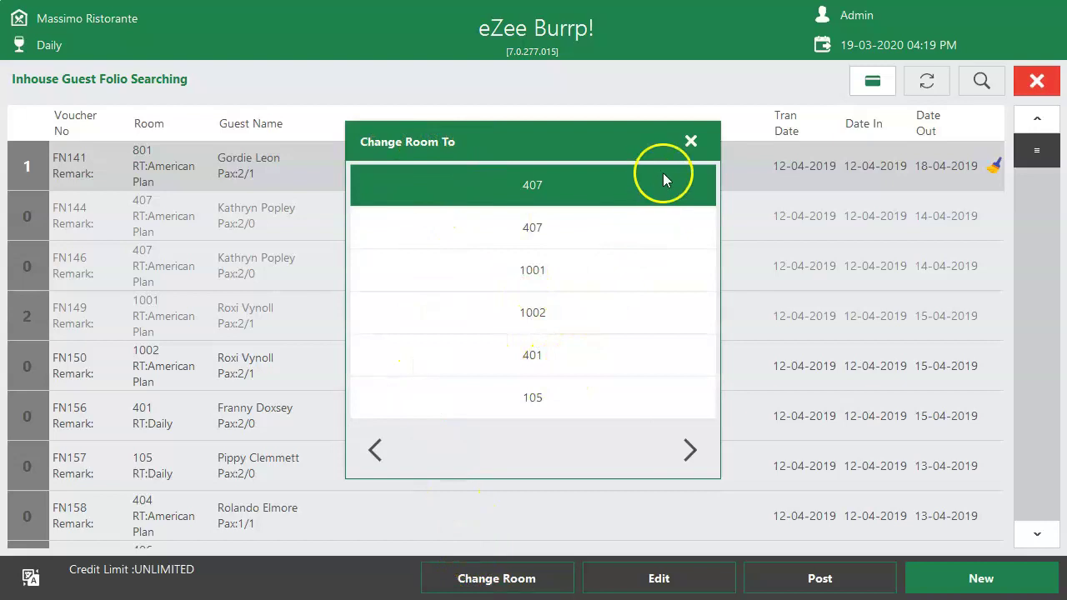
{"action": "left_click", "coordinate": [689, 144]}
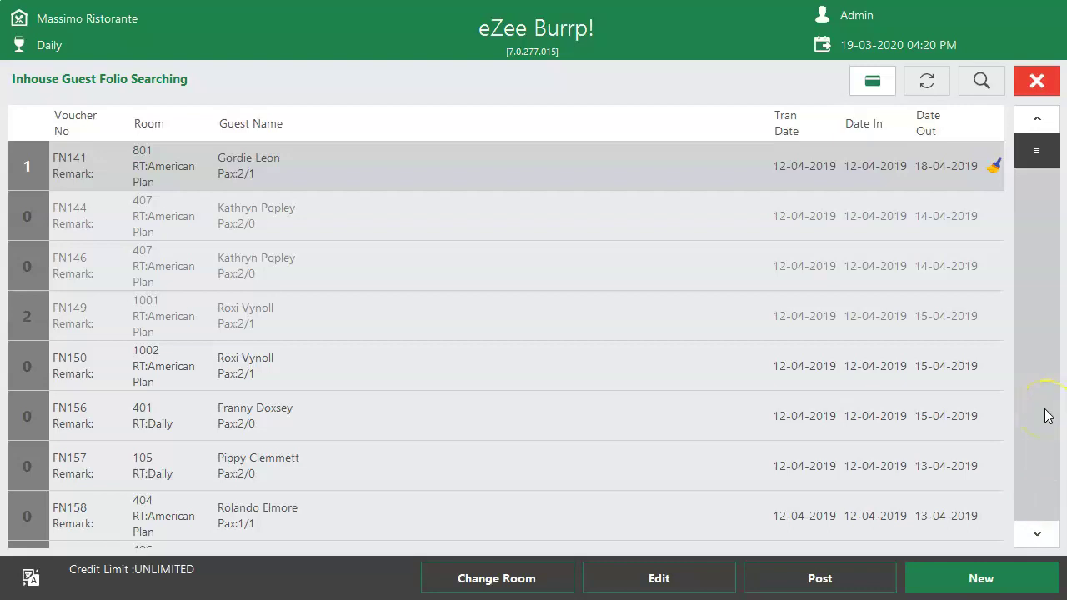
{"action": "left_click", "coordinate": [1035, 80]}
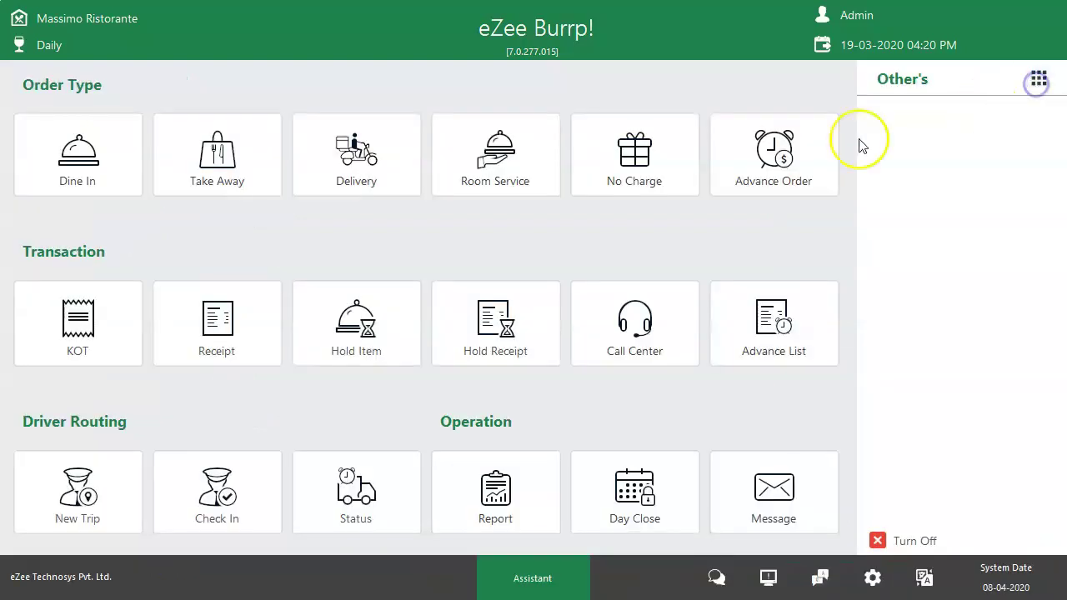
- Open the receipt list and start settling the 793.3884 room service receipt for room 1001
{"action": "left_click", "coordinate": [255, 317]}
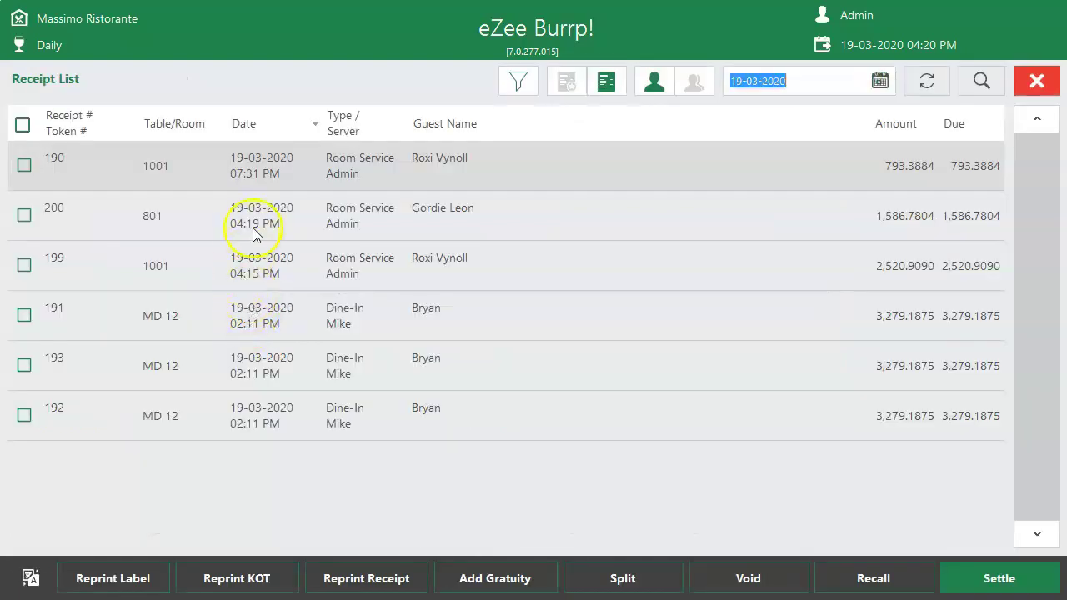
{"action": "left_click", "coordinate": [689, 90]}
{"action": "left_click", "coordinate": [688, 87]}
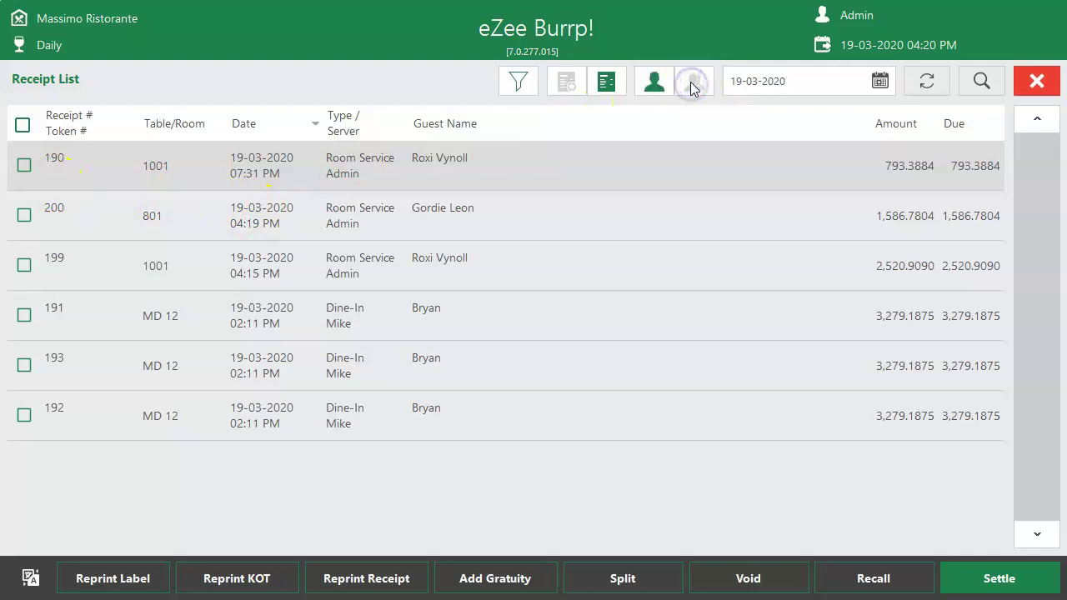
{"action": "left_click", "coordinate": [23, 166]}
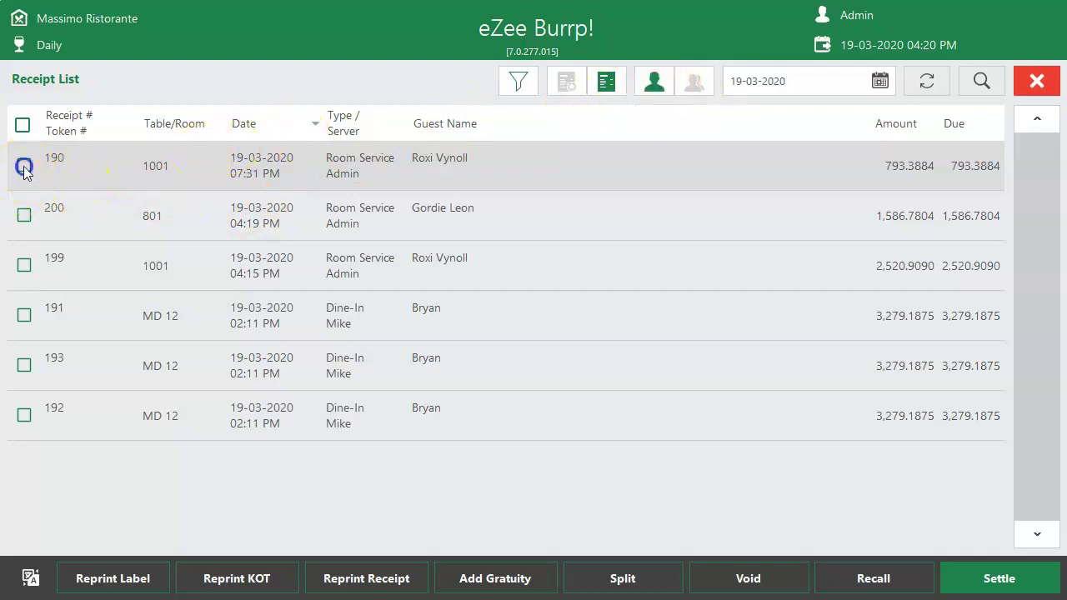
{"action": "left_click", "coordinate": [992, 579]}
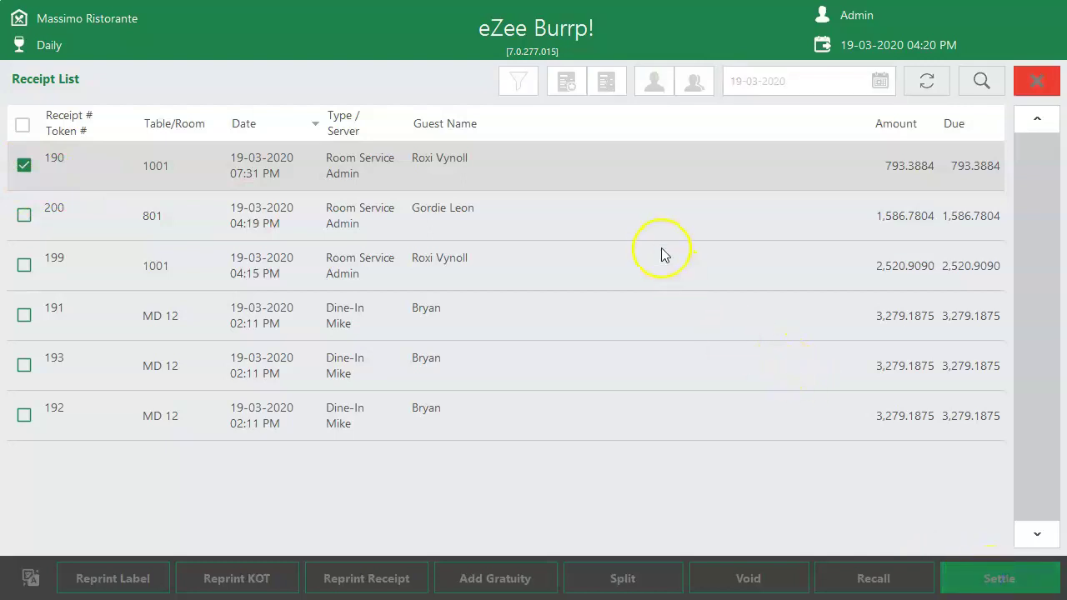
- Settle the room 1001 receipt by paying the full 793.3884 in cash, and close the receipt list
{"action": "left_click", "coordinate": [956, 121]}
{"action": "left_click", "coordinate": [940, 205]}
{"action": "left_click", "coordinate": [593, 248]}
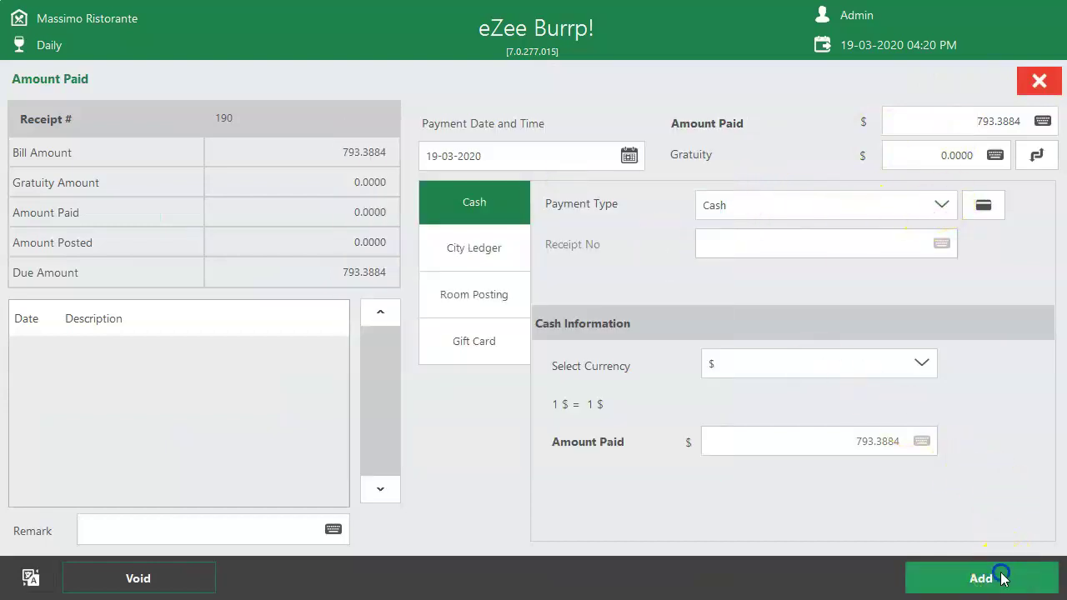
{"action": "left_click", "coordinate": [1006, 567]}
{"action": "left_click", "coordinate": [667, 322]}
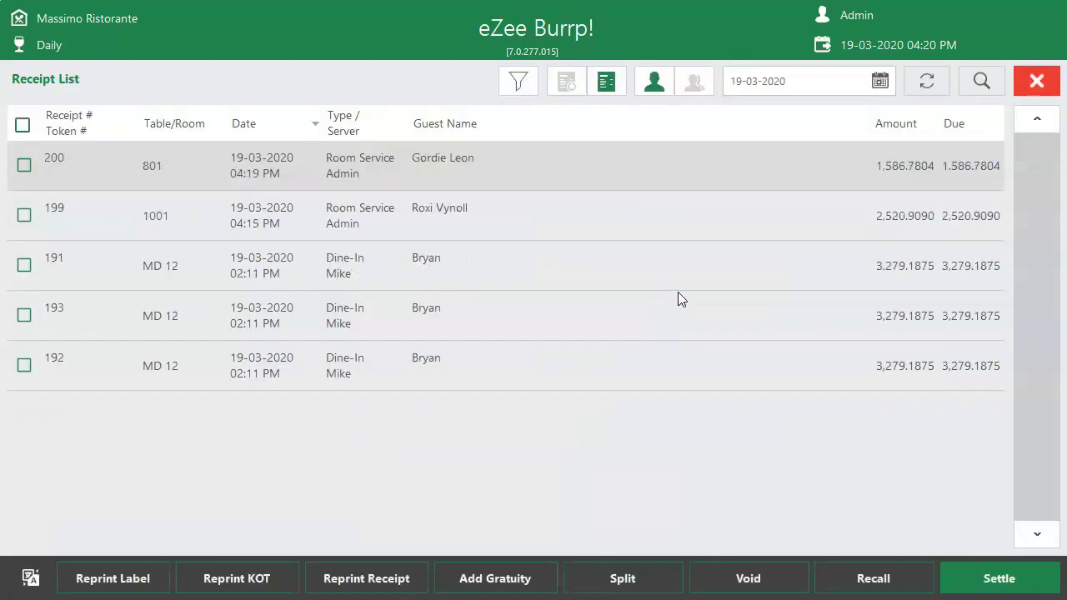
{"action": "left_click", "coordinate": [1037, 81]}
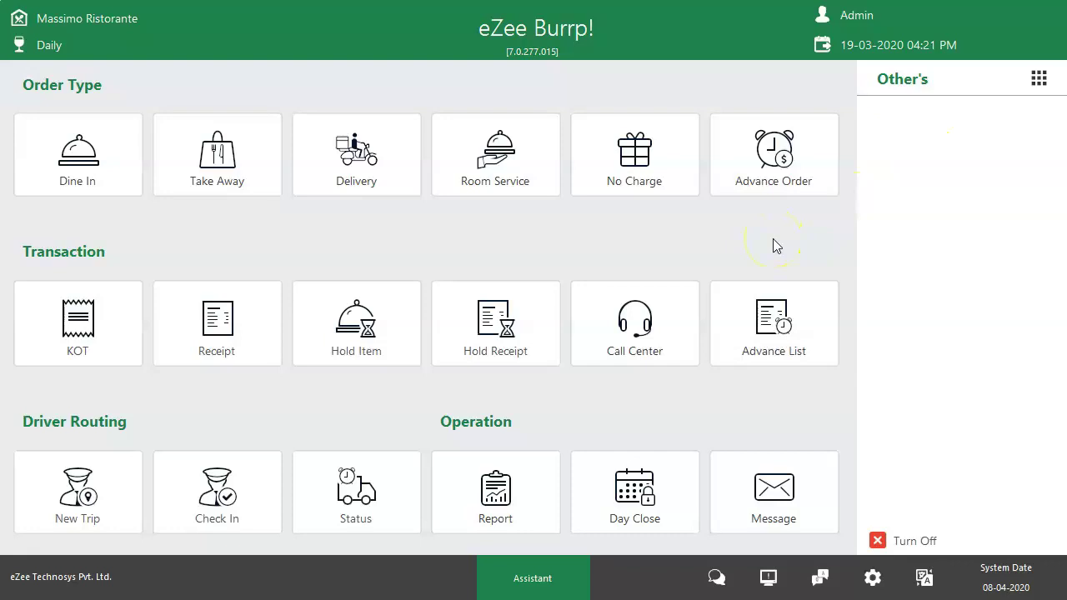
- Open the Dine In layout and start settling the first guest check of Garden Side table MD 12
{"action": "left_click", "coordinate": [123, 163]}
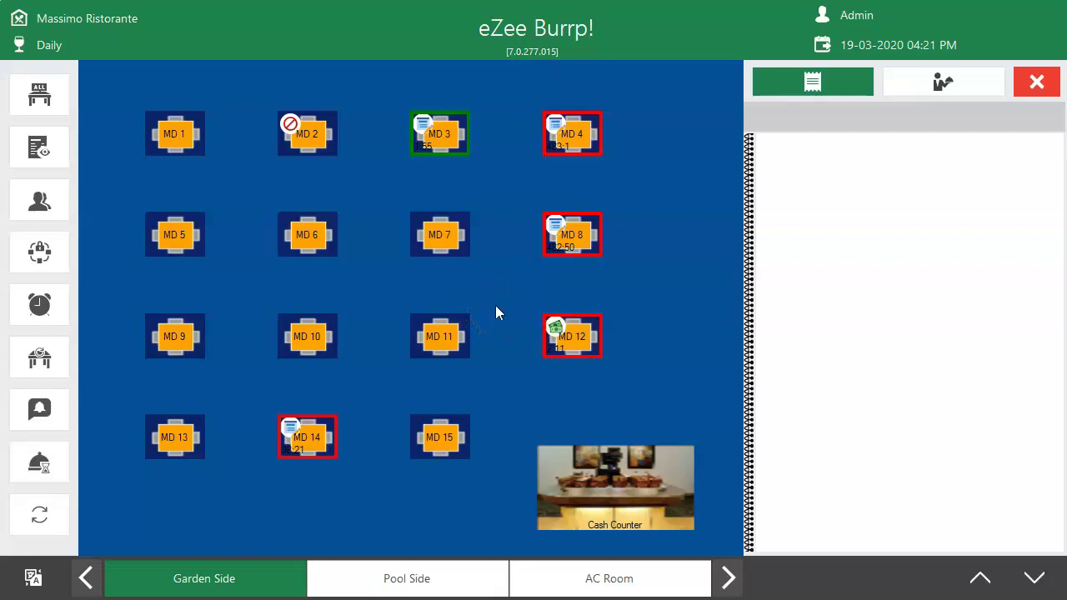
{"action": "left_click", "coordinate": [558, 332]}
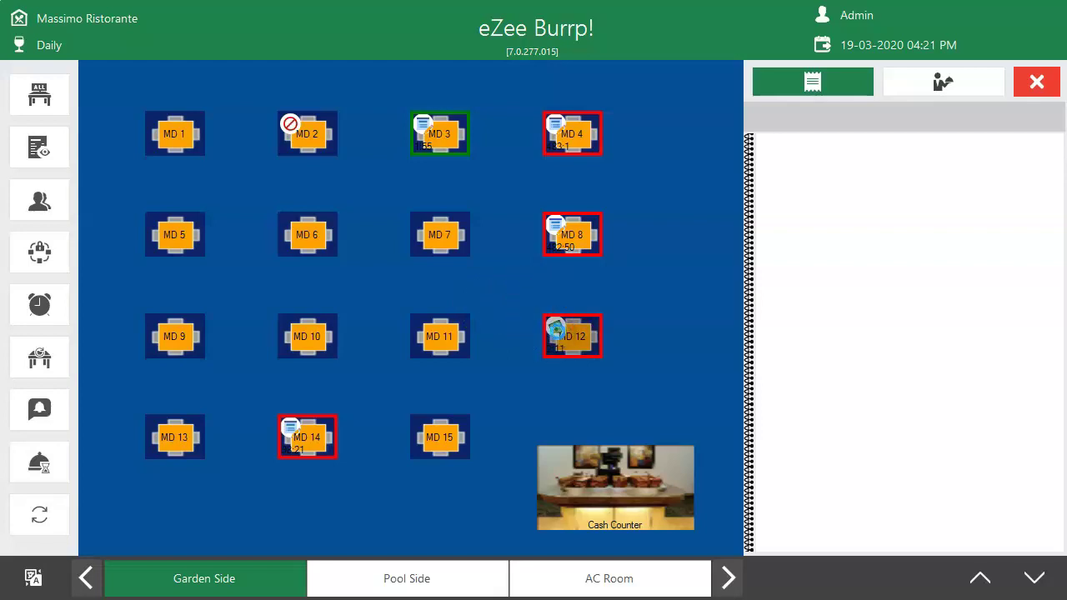
{"action": "left_click", "coordinate": [593, 332]}
{"action": "left_click", "coordinate": [595, 335]}
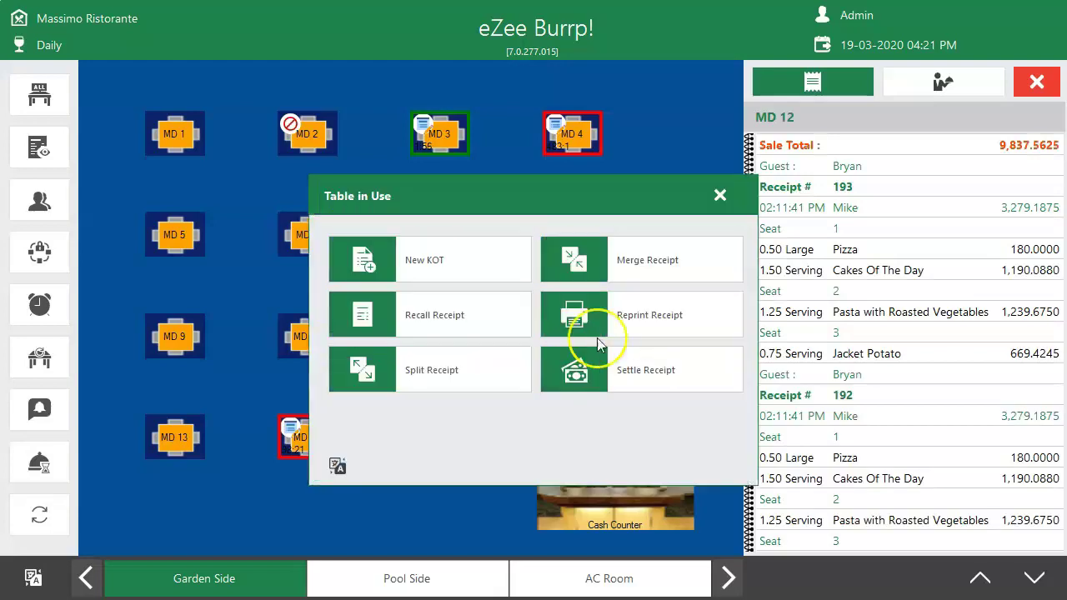
{"action": "left_click", "coordinate": [643, 370]}
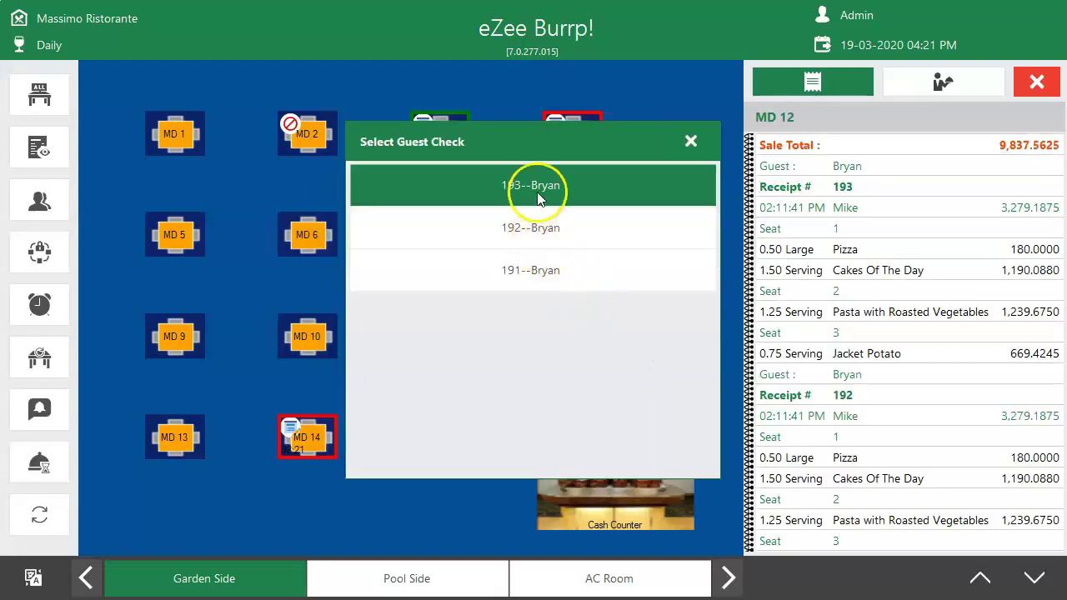
{"action": "left_click", "coordinate": [538, 196]}
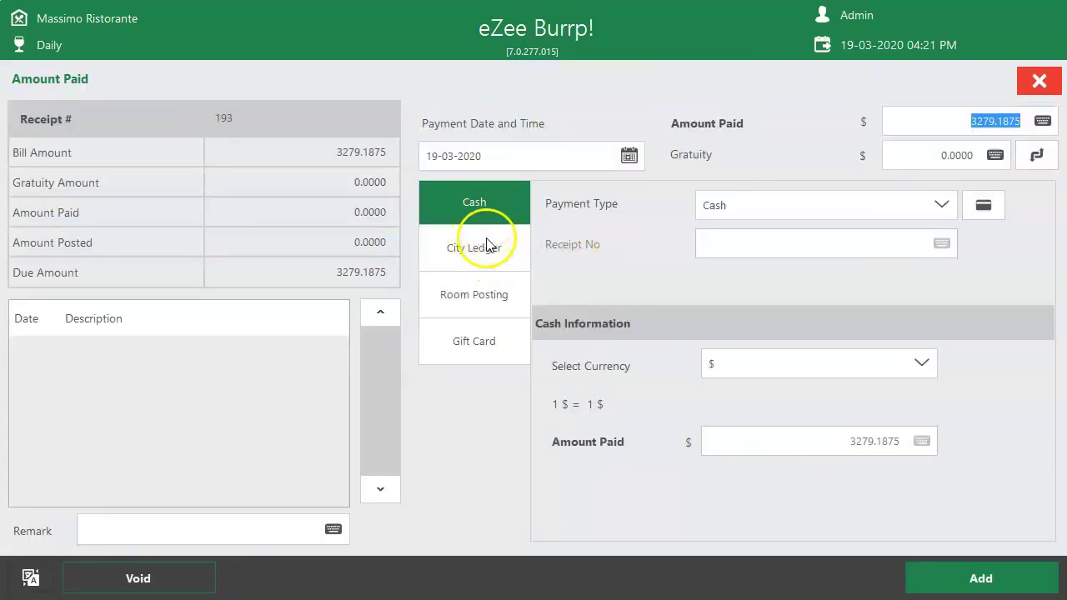
- Set the payment method to Room Posting and choose the guest folio of room 801
{"action": "left_click", "coordinate": [487, 296]}
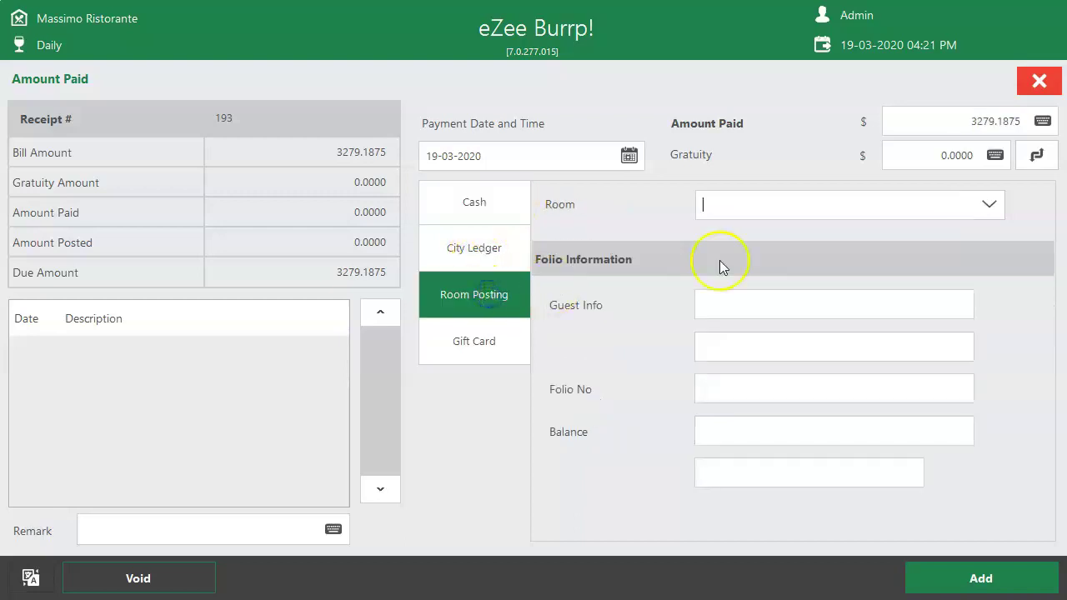
{"action": "left_click", "coordinate": [990, 204]}
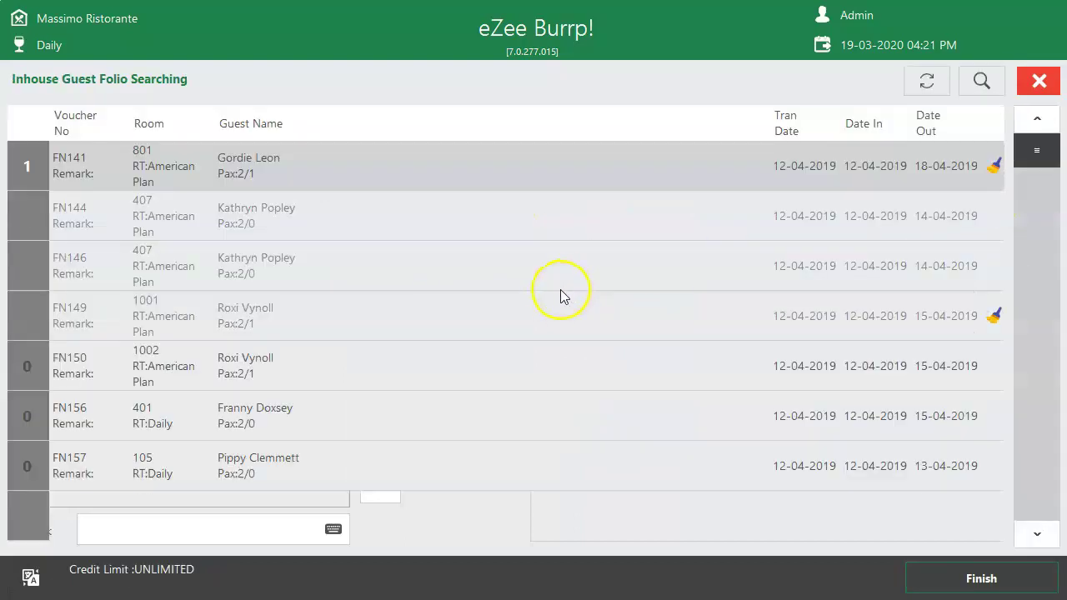
{"action": "left_click", "coordinate": [989, 581]}
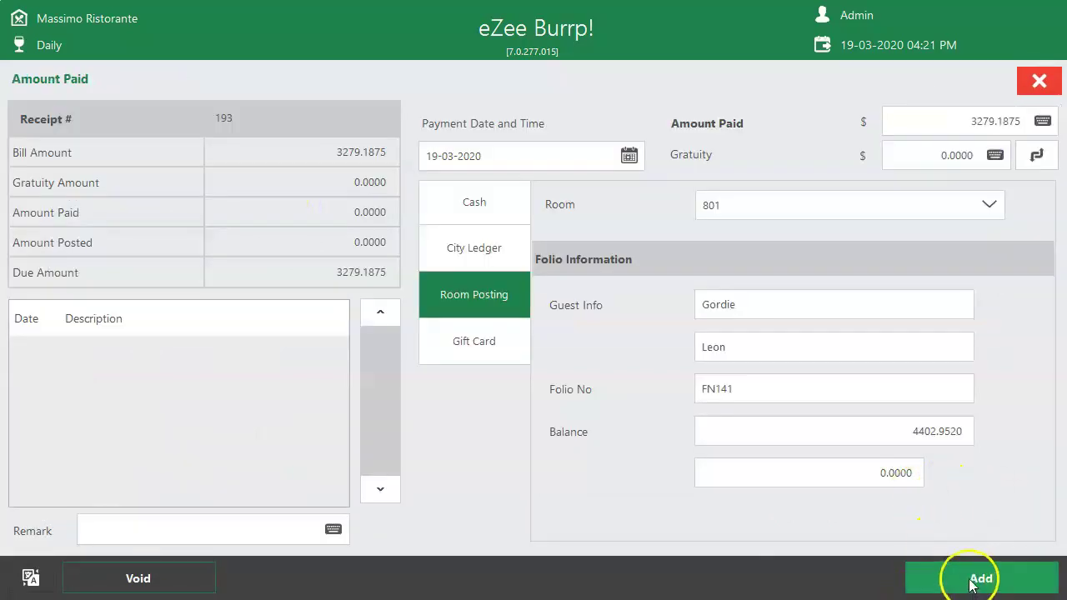
- Post the 3279.1875 payment to room 801 without printing the receipt, and return to the main screen
{"action": "left_click", "coordinate": [972, 582]}
{"action": "left_click", "coordinate": [542, 339]}
{"action": "left_click", "coordinate": [608, 351]}
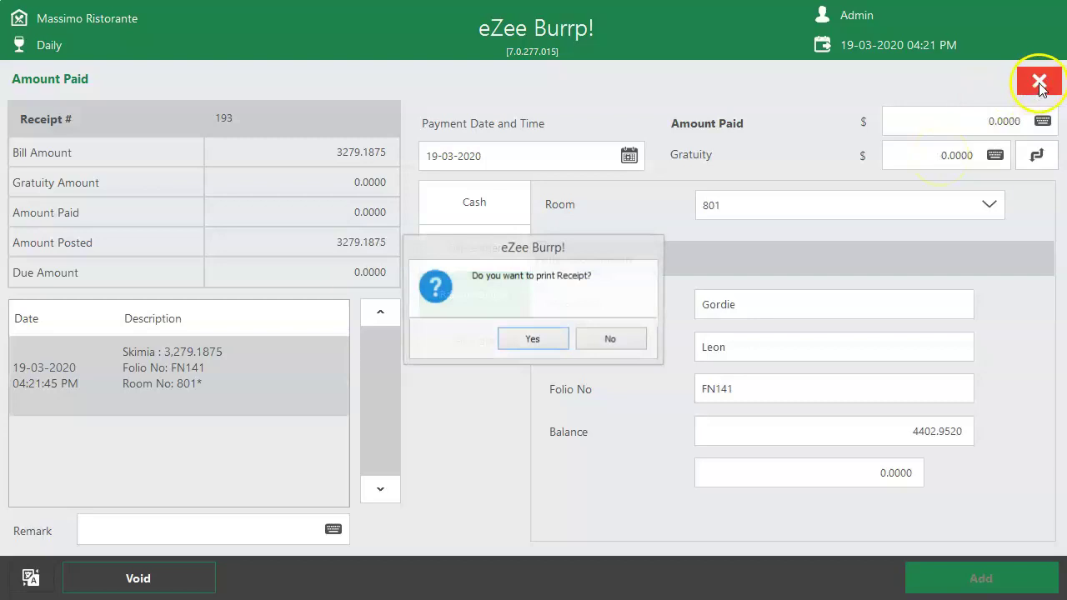
{"action": "left_click", "coordinate": [611, 340]}
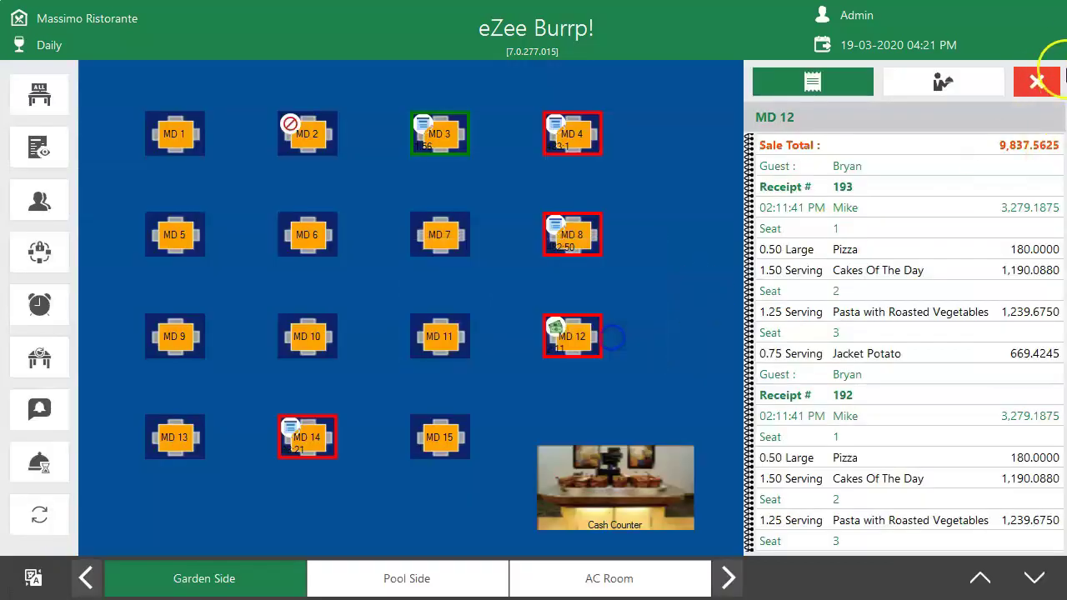
{"action": "left_click", "coordinate": [1038, 81]}
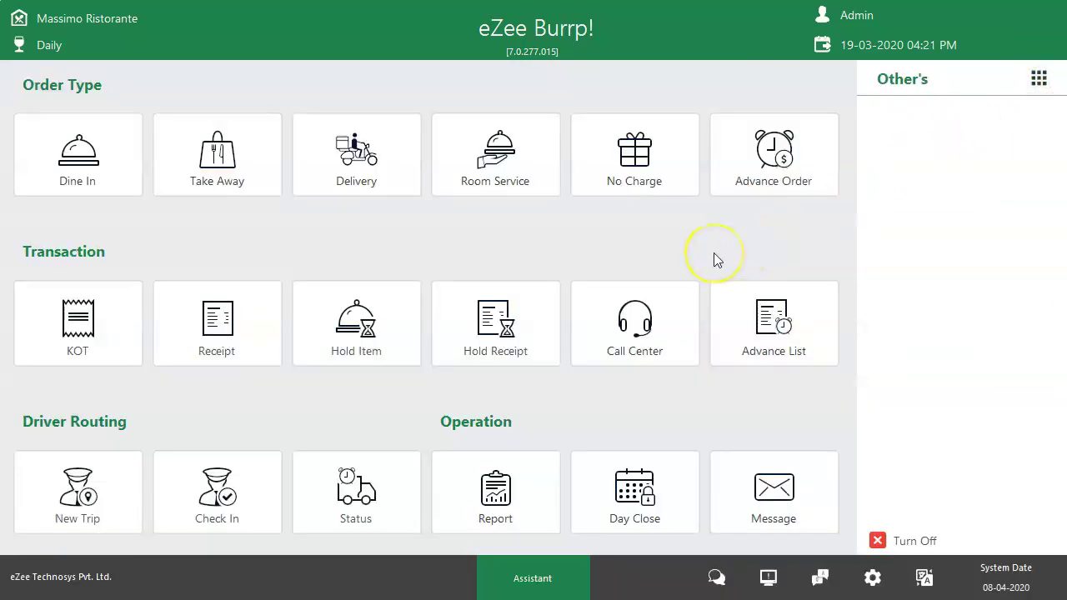